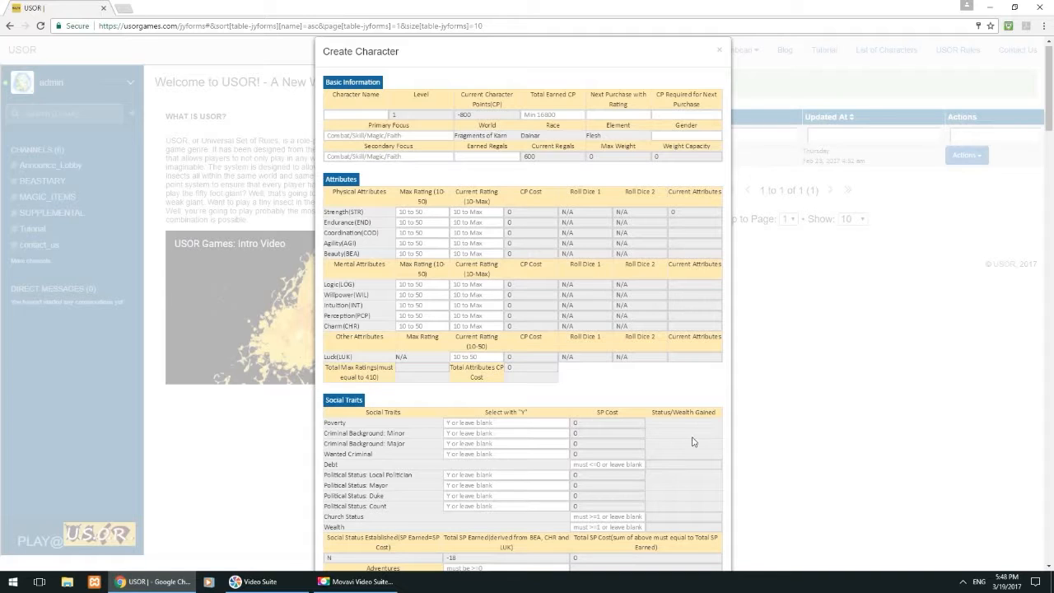
- Name the character Thief Guy and set its total earned CP to 16800
click(372, 115)
text(The)
click(552, 115)
text(16800)
click(378, 114)
text(Guy)
click(546, 115)
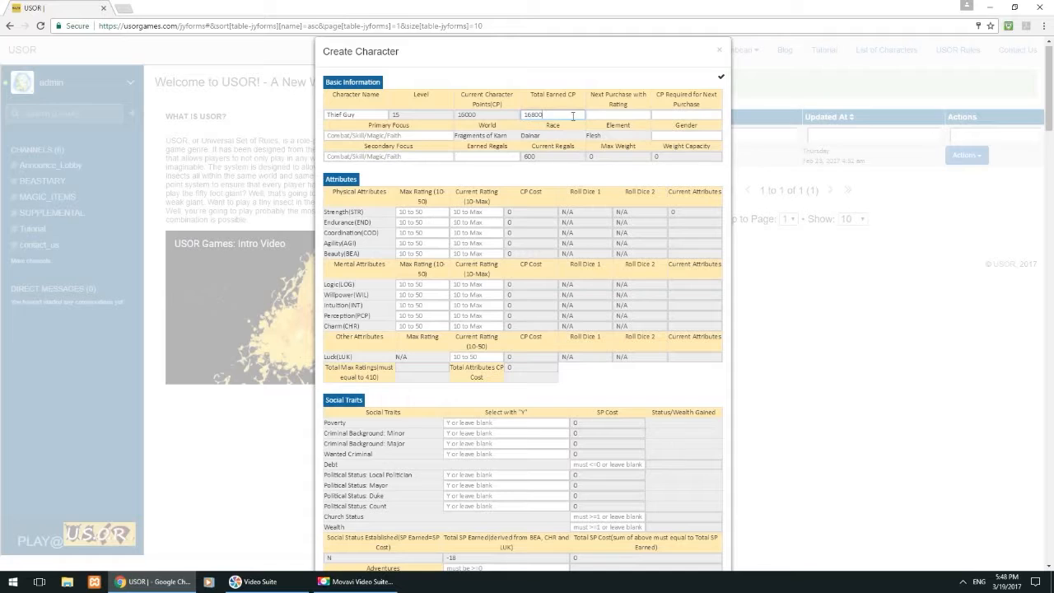
- Set the character's primary focus to Skill and secondary focus to Magic
click(367, 134)
text(Skill)
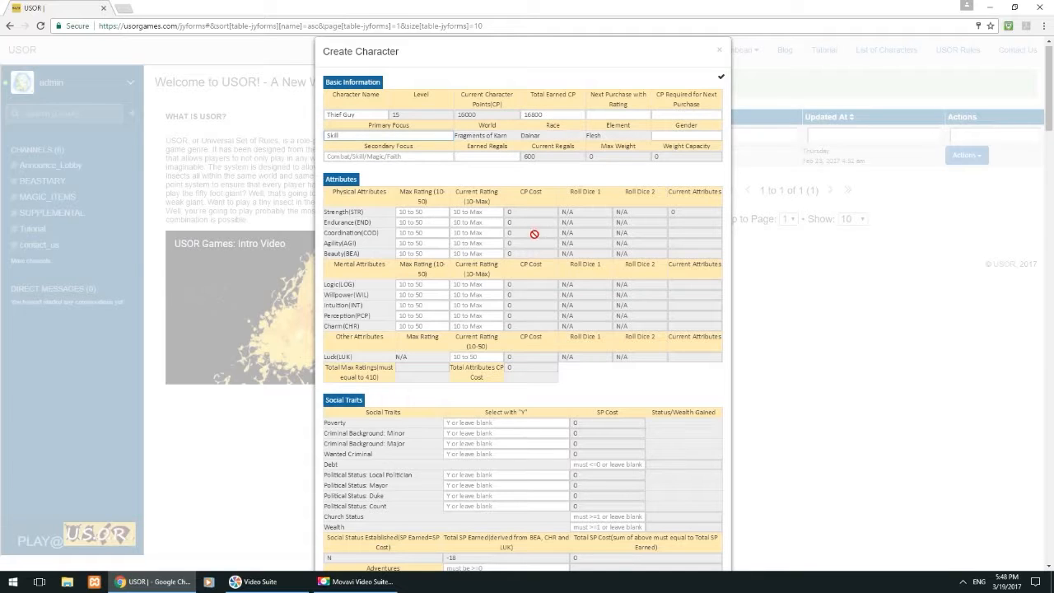
click(358, 154)
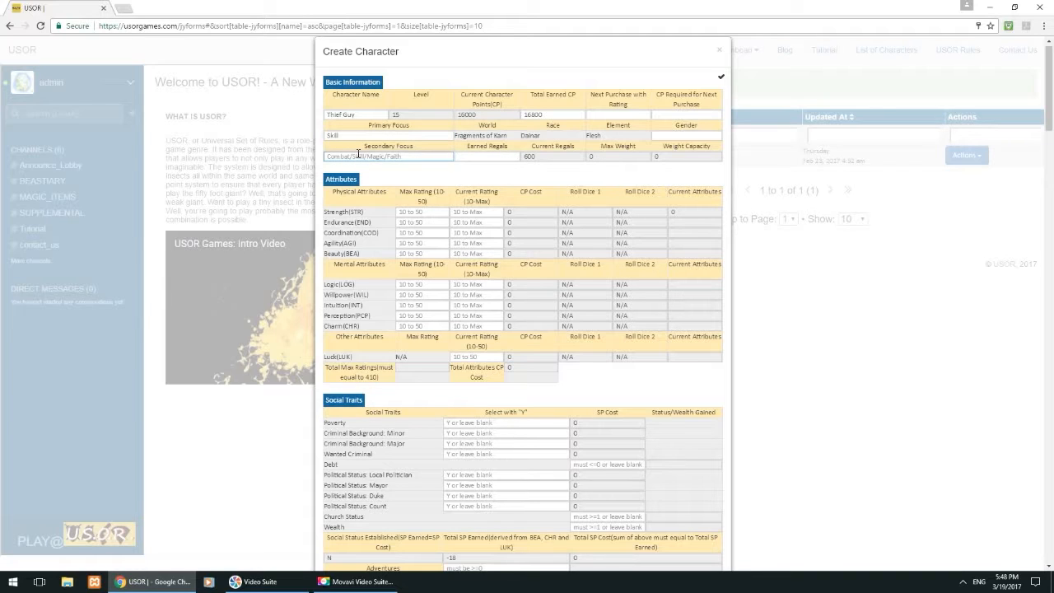
text(Magic)
click(359, 138)
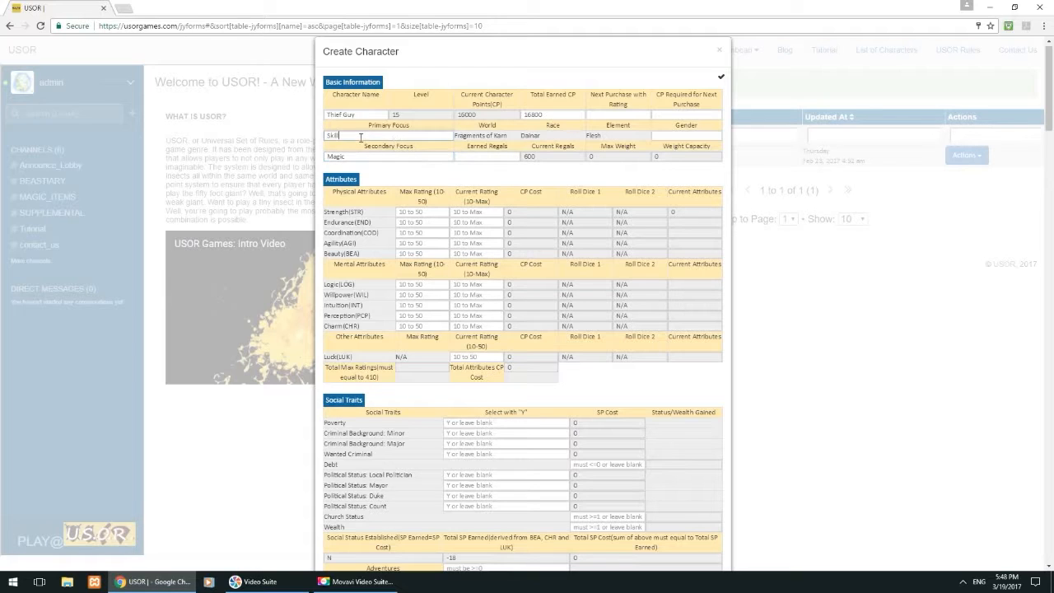
- Set the physical attributes' max ratings: Strength 35, Endurance 36, Coordination 50, Agility 50 and Beauty 44
click(432, 211)
text(35)
click(423, 224)
text(36)
click(427, 232)
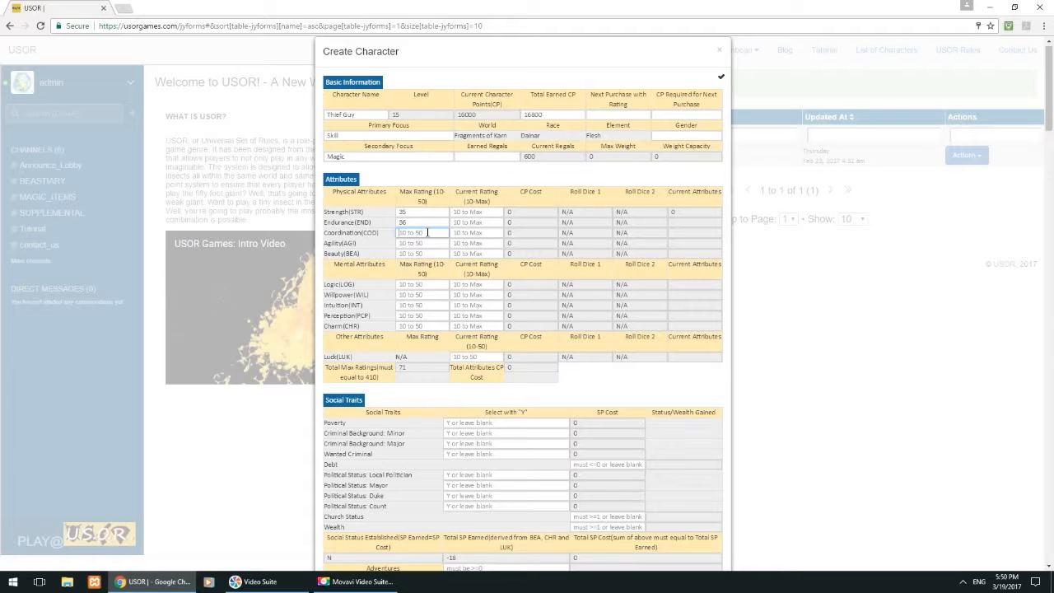
text(50)
click(419, 243)
text(50)
click(417, 254)
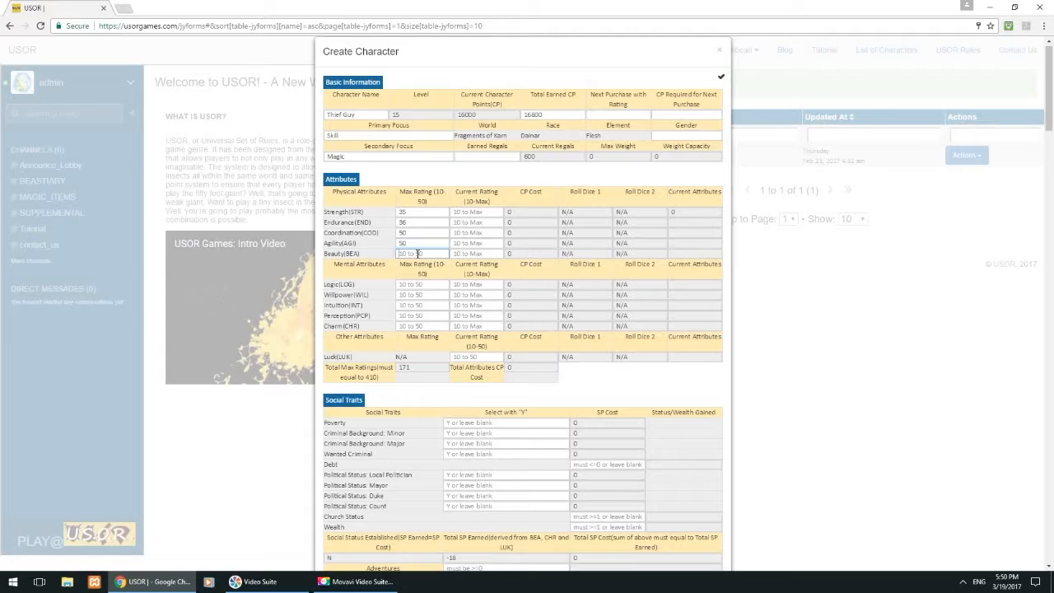
text(44)
- Set the mental attributes' max ratings: Logic 38, Willpower 35, Intuition 36, Perception 45 and Charm 44
click(425, 285)
text(38)
click(421, 294)
text(35)
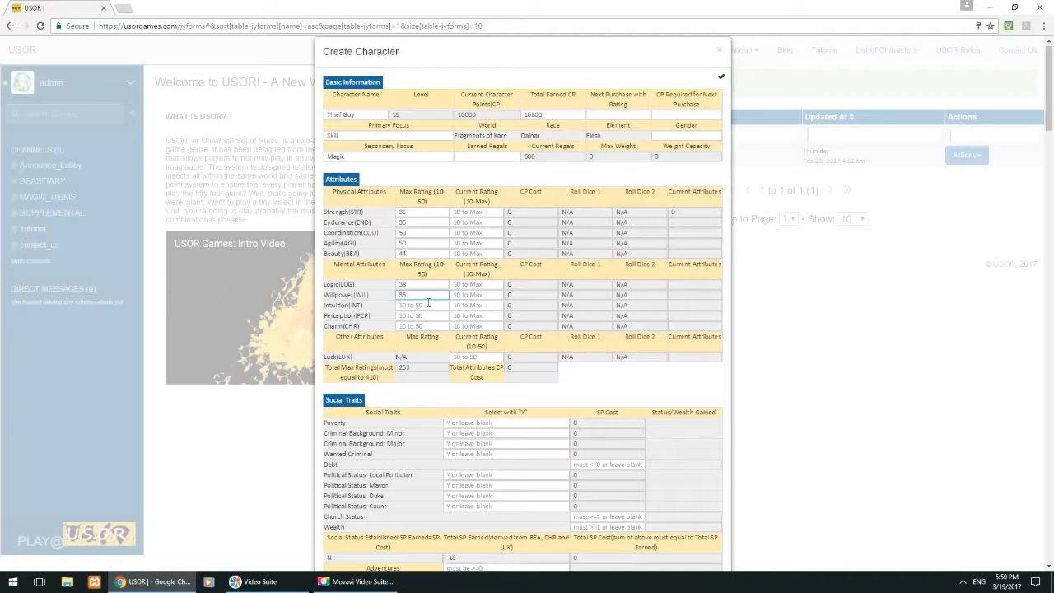
click(427, 304)
text(36)
click(436, 315)
text(45)
click(426, 326)
text(44)
- Lower Beauty's max rating to 41 so the max ratings add up to the required 410
click(466, 356)
click(421, 246)
click(427, 263)
click(411, 255)
key(BackSpace)
text(1)
click(424, 243)
- Set the physical attributes' current ratings: Strength 22, Endurance 23, Coordination 32, Agility 30 and Beauty 22
click(494, 211)
text(22)
click(466, 224)
text(23)
click(456, 233)
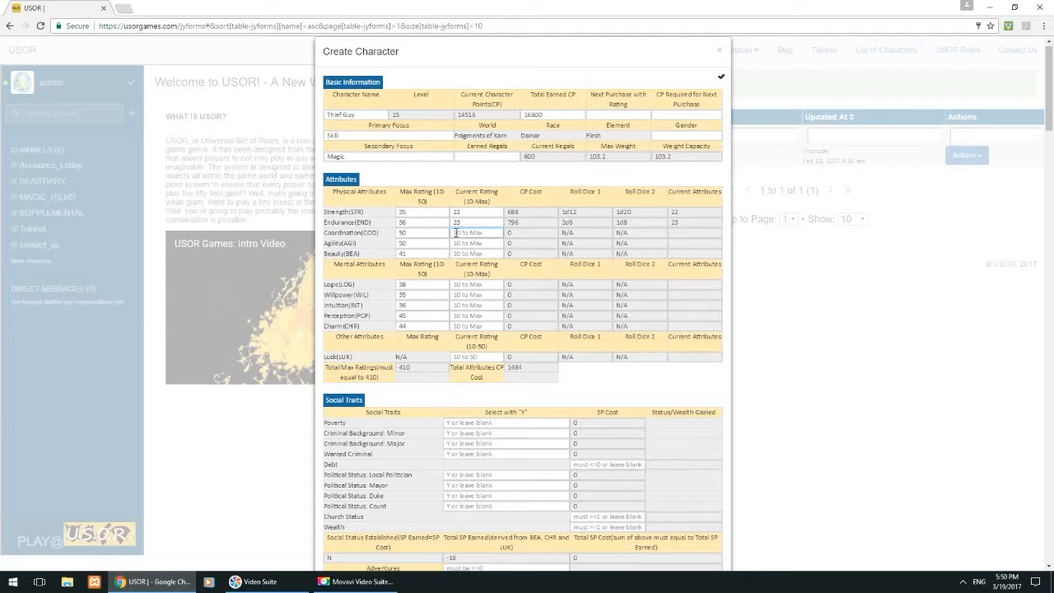
text(32)
click(470, 244)
text(30)
click(469, 253)
text(22)
- Set the mental attributes' current ratings: Logic 23, Willpower 18, Intuition 21, Perception 24 and Charm 26
click(469, 284)
text(23)
click(468, 294)
text(18)
click(463, 305)
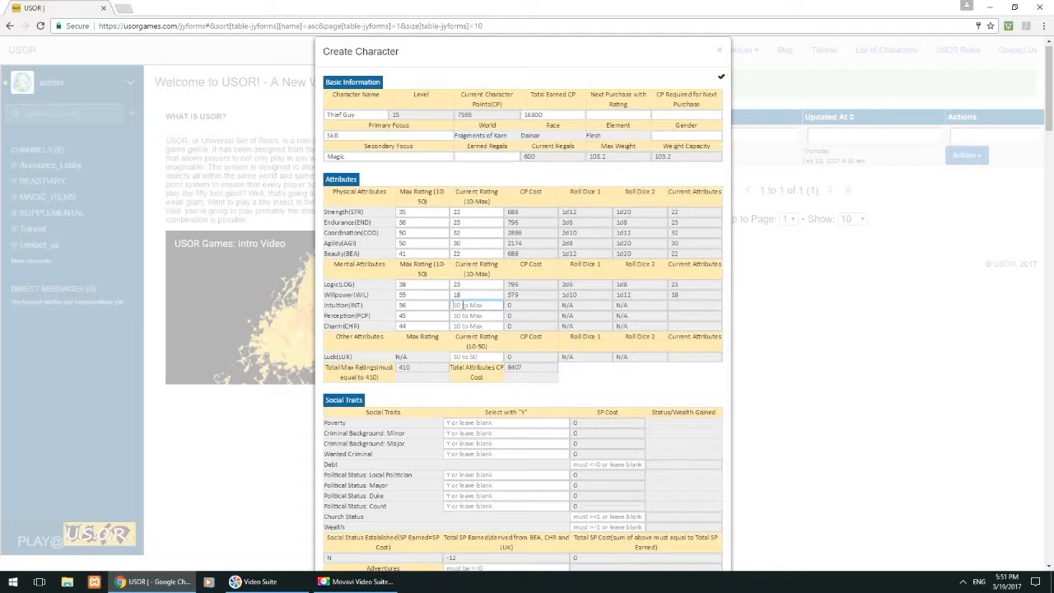
text(21)
click(463, 315)
text(24)
click(478, 327)
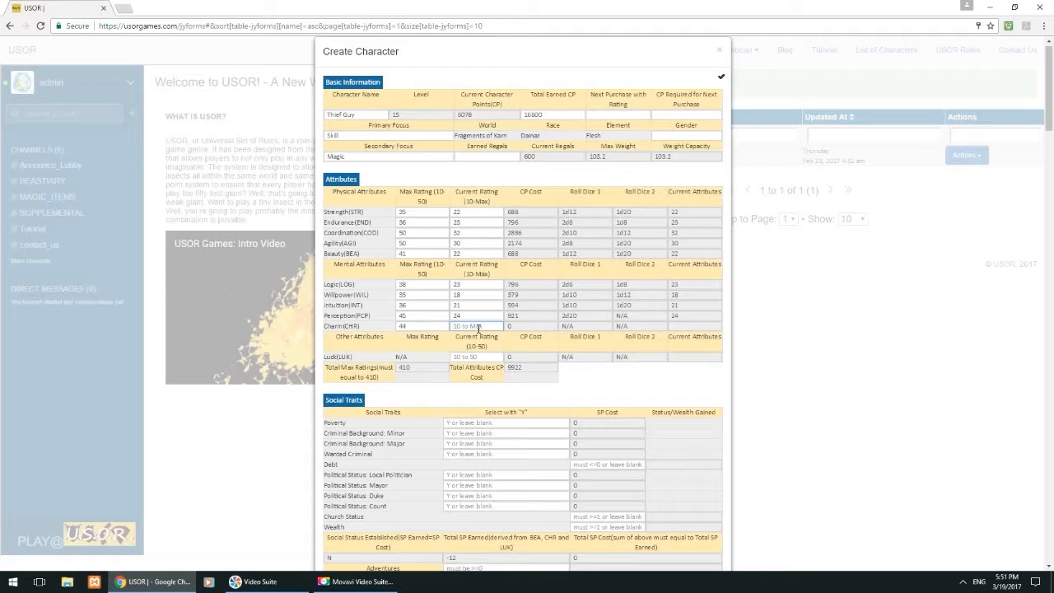
text(26)
- Set Luck's current rating to 27
click(467, 357)
text(27)
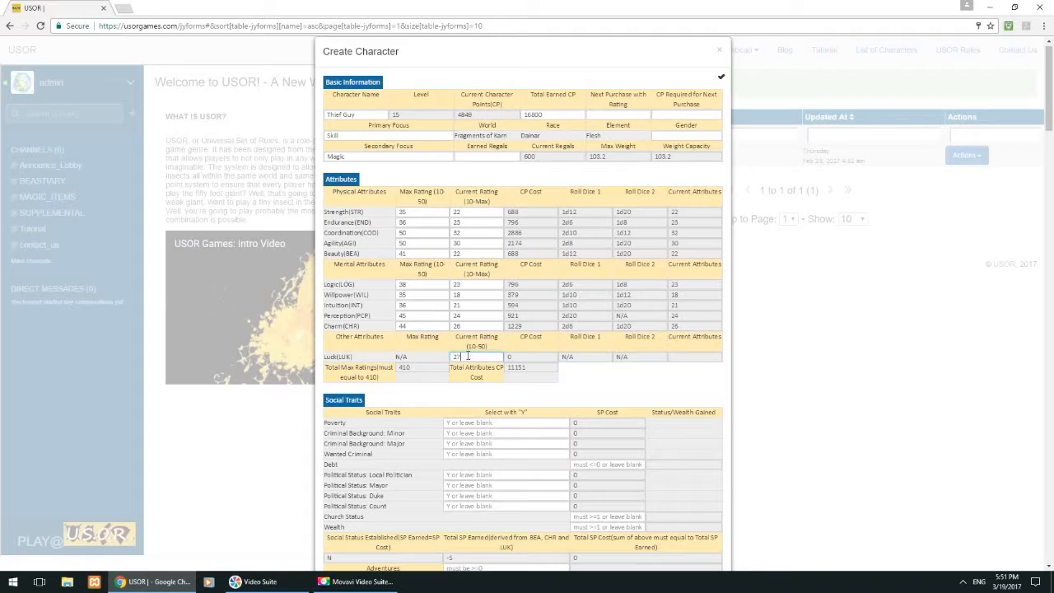
click(482, 308)
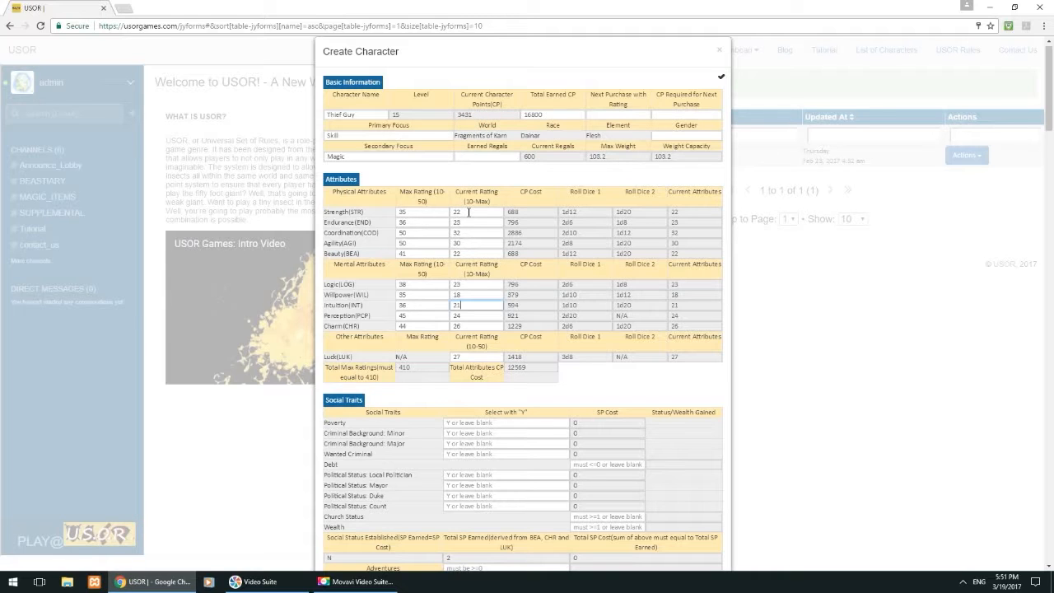
- Spend 2 SP on the Wealth social trait
scroll(469, 214, down, 2)
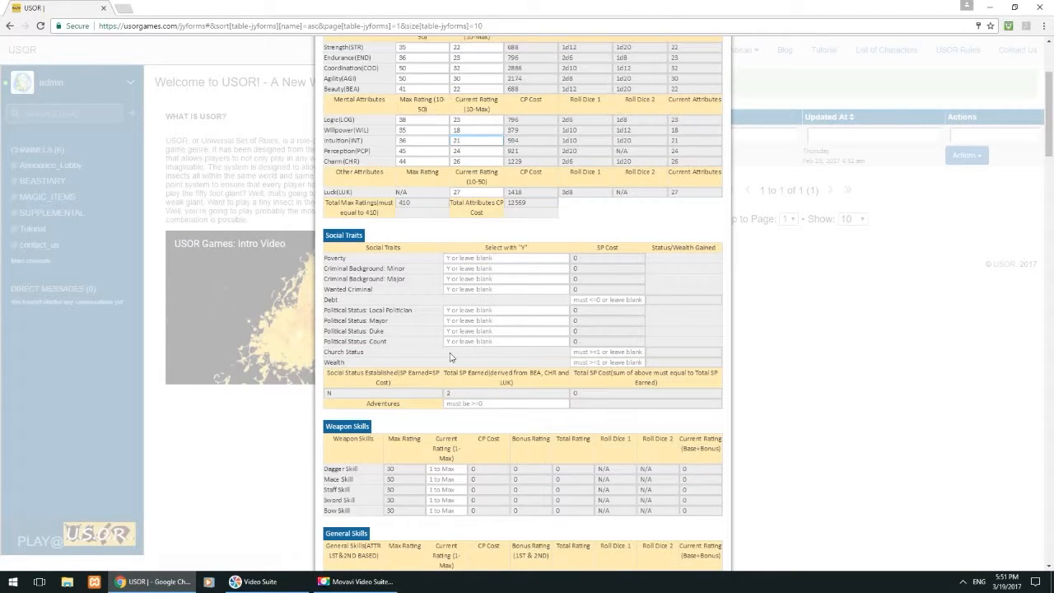
scroll(445, 345, up, 1)
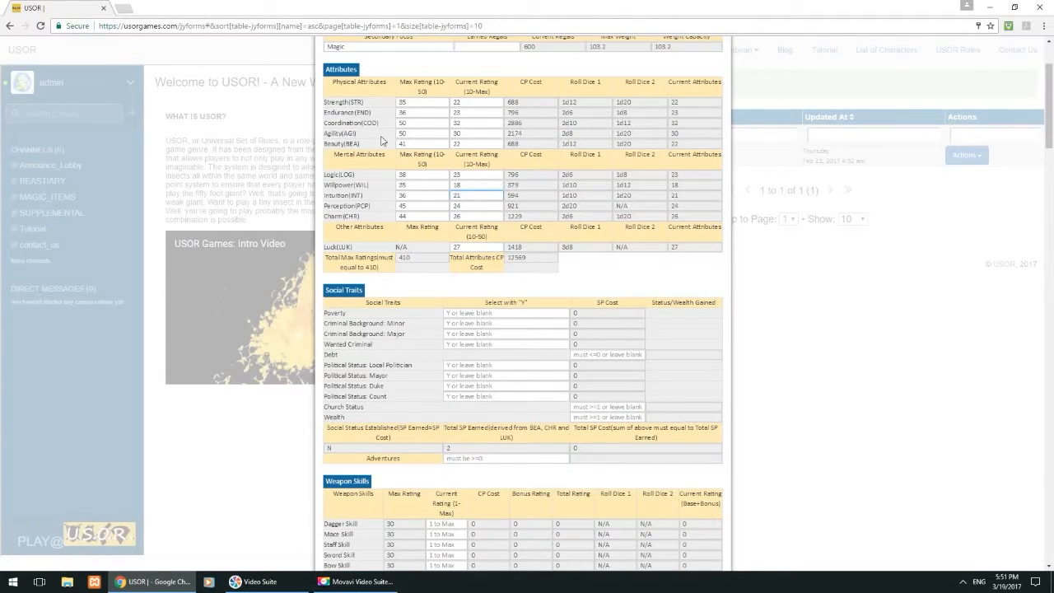
scroll(461, 313, down, 1)
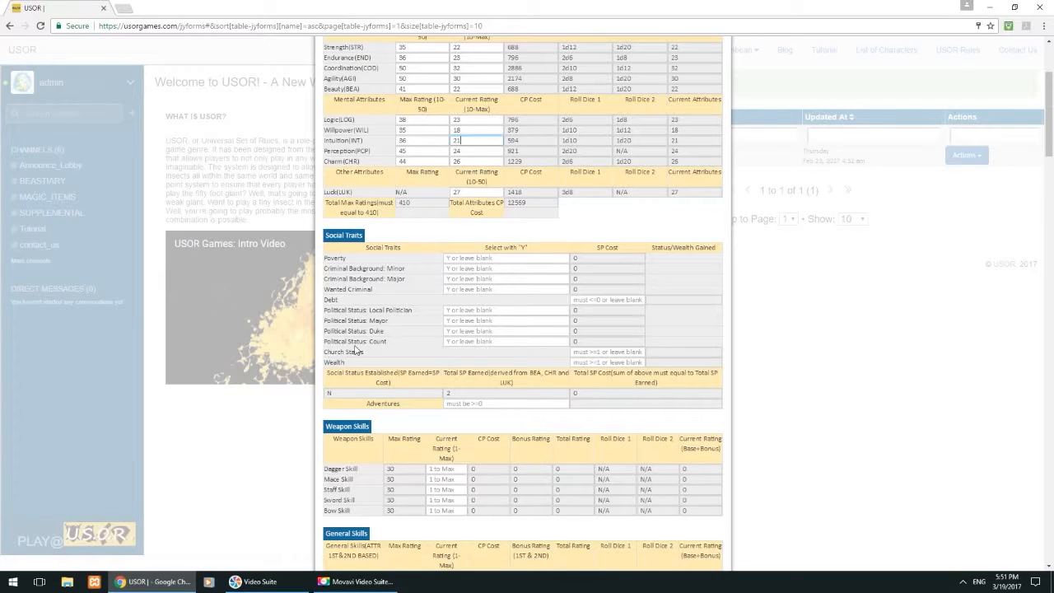
click(624, 363)
text(2)
click(523, 328)
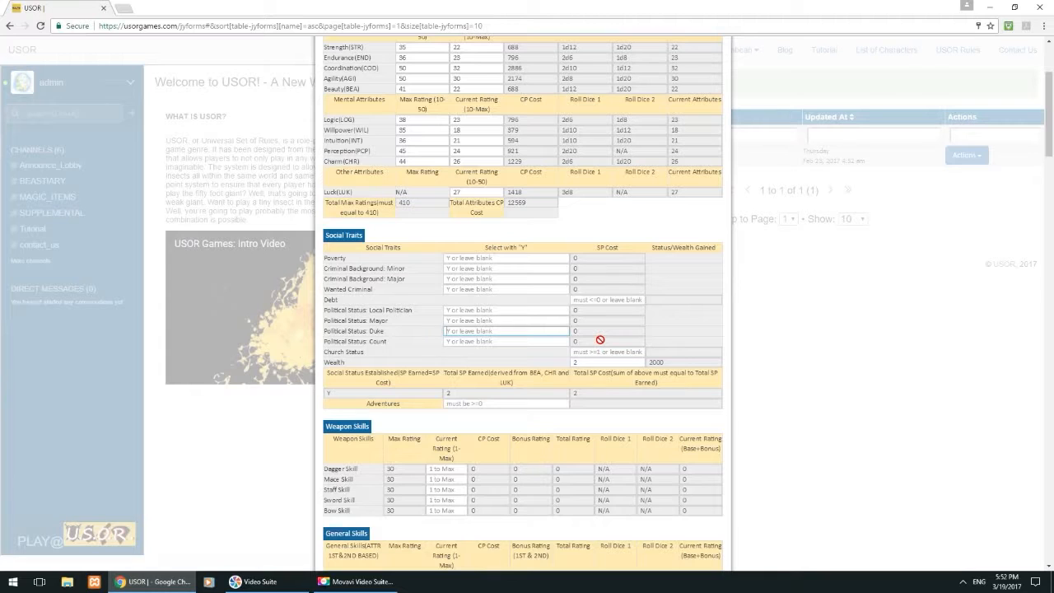
mouse_move(260, 581)
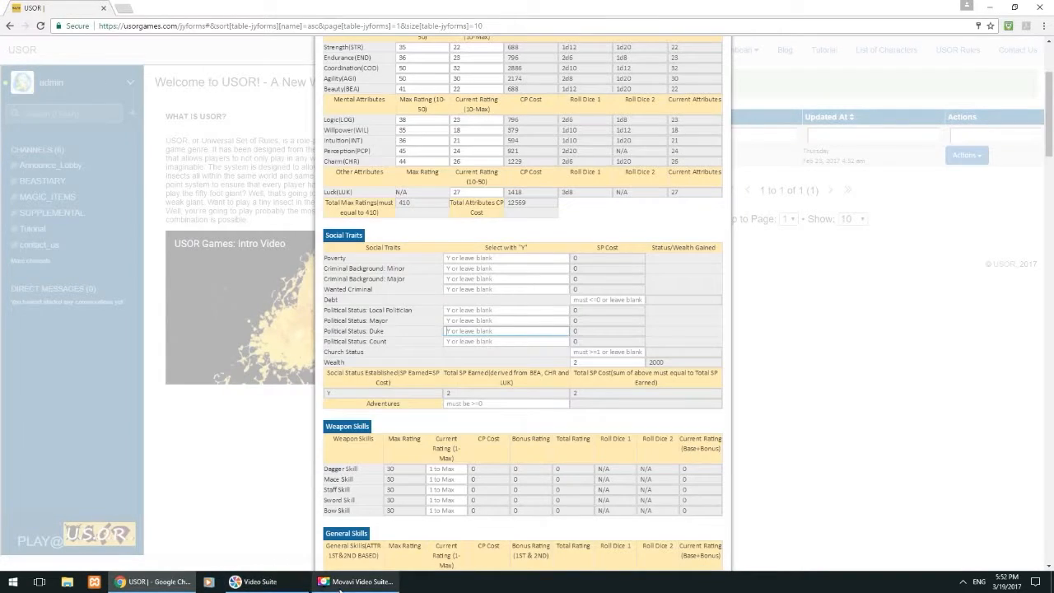
mouse_move(340, 590)
click(340, 590)
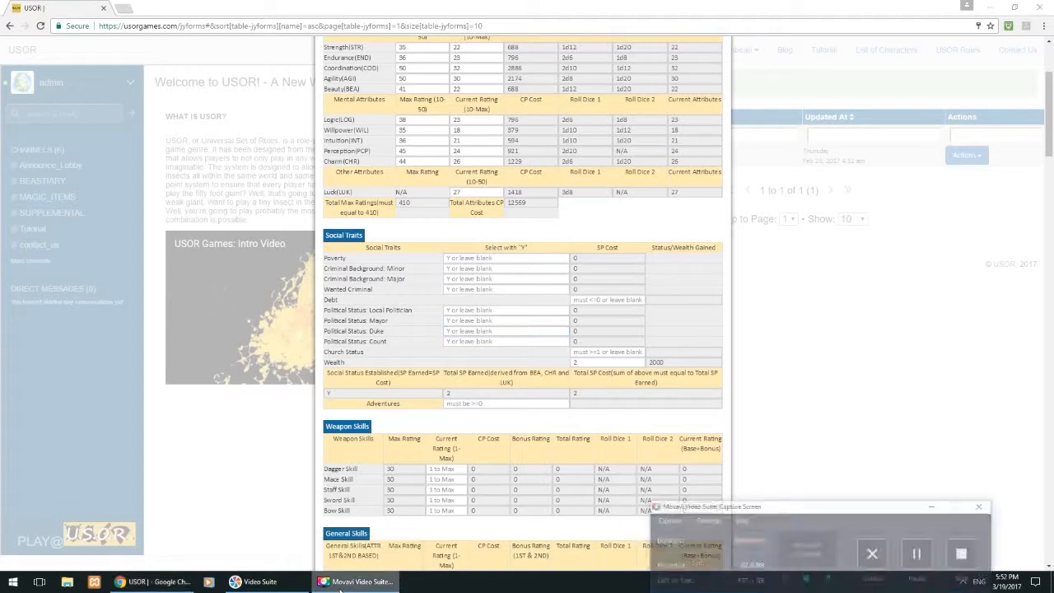